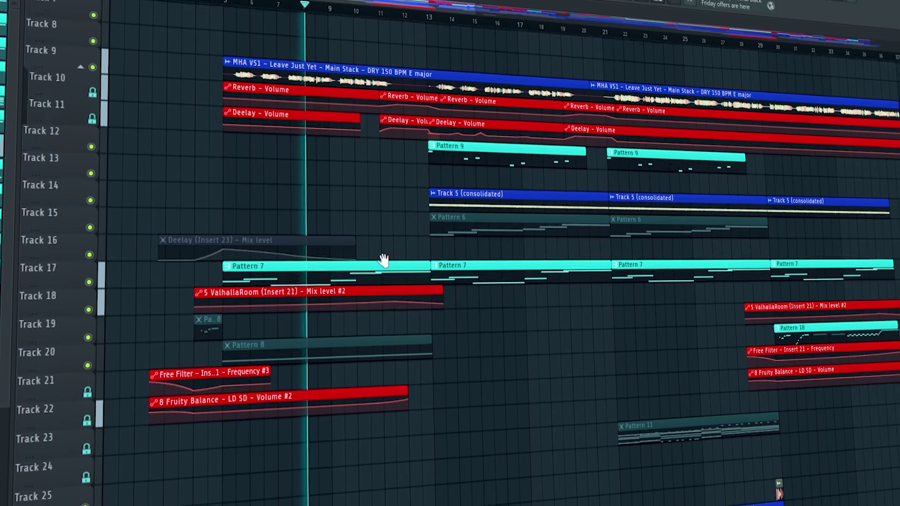
Step: Look over the playlist arrangement from the vocal and automation tracks down to the percussion and transition effect tracks during playback
{"action": "scroll", "coordinate": [420, 334], "scroll_direction": "down", "scroll_amount": 5}
{"action": "scroll", "coordinate": [458, 286], "scroll_direction": "up", "scroll_amount": 4}
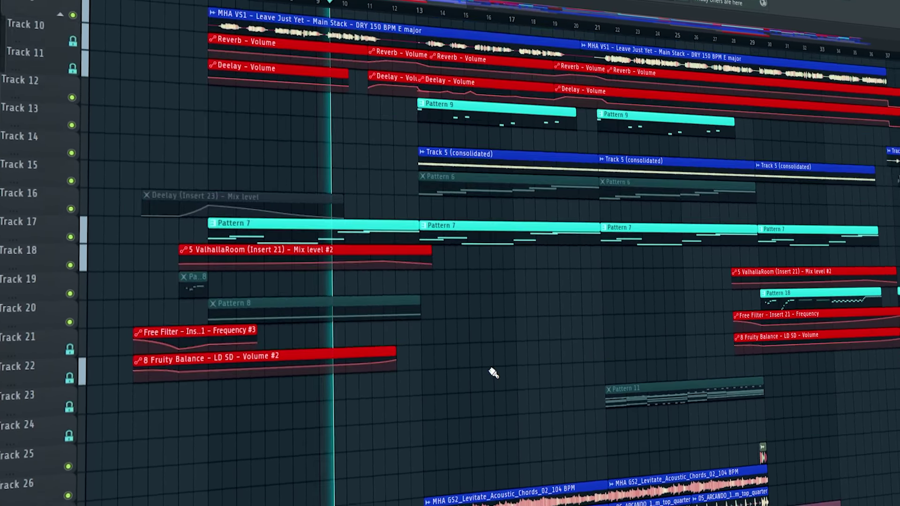
{"action": "scroll", "coordinate": [458, 356], "scroll_direction": "down", "scroll_amount": 7}
{"action": "scroll", "coordinate": [449, 355], "scroll_direction": "down", "scroll_amount": 8}
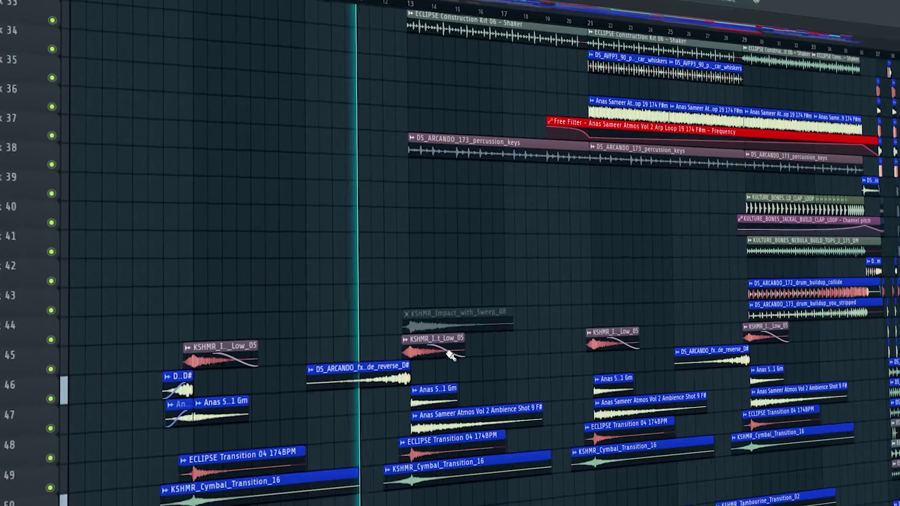
{"action": "scroll", "coordinate": [448, 163], "scroll_direction": "up", "scroll_amount": 6}
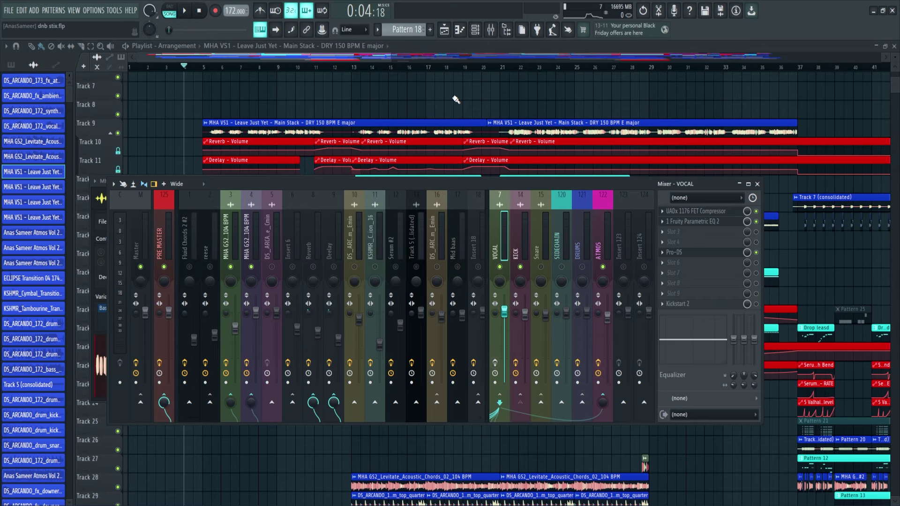
Step: Audition the soloed vocal and inspect the UADx 1176 compressor and Fruity Parametric EQ 2 on the VOCAL mixer channel
{"action": "key", "text": "F9"}
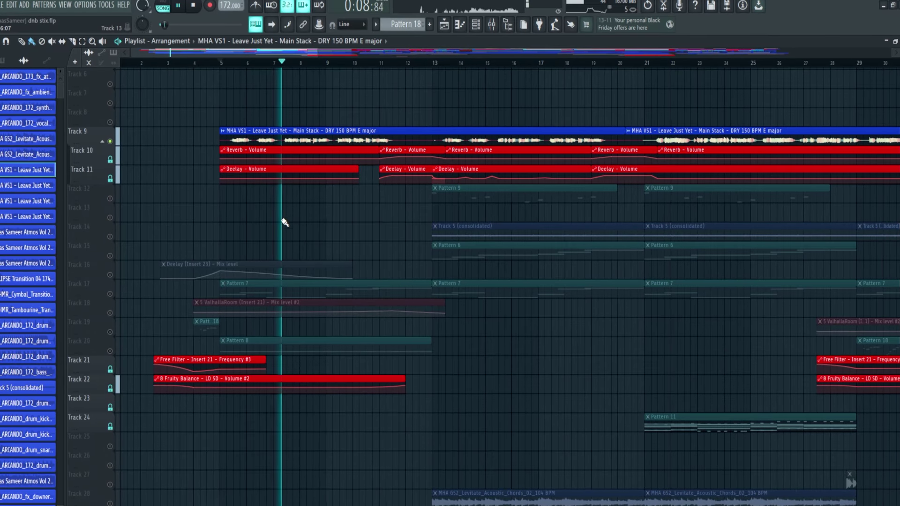
{"action": "key", "text": "F9"}
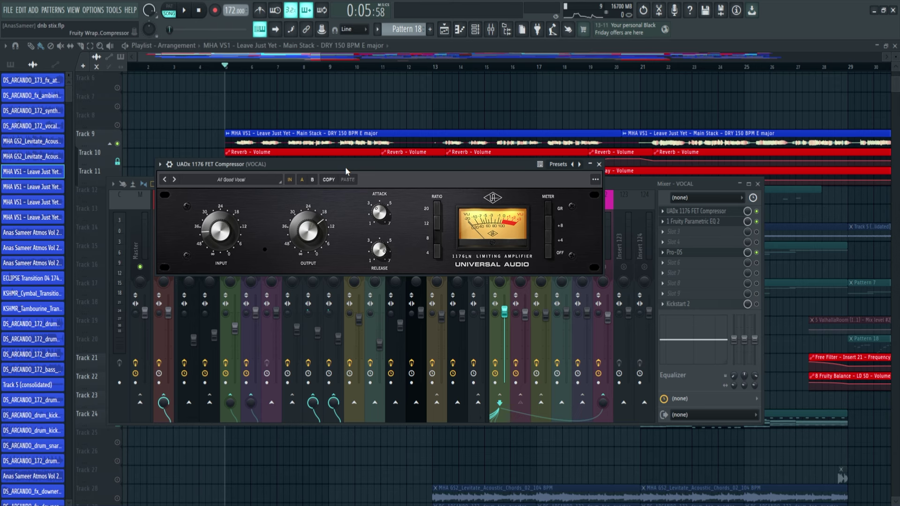
{"action": "left_click", "coordinate": [692, 222]}
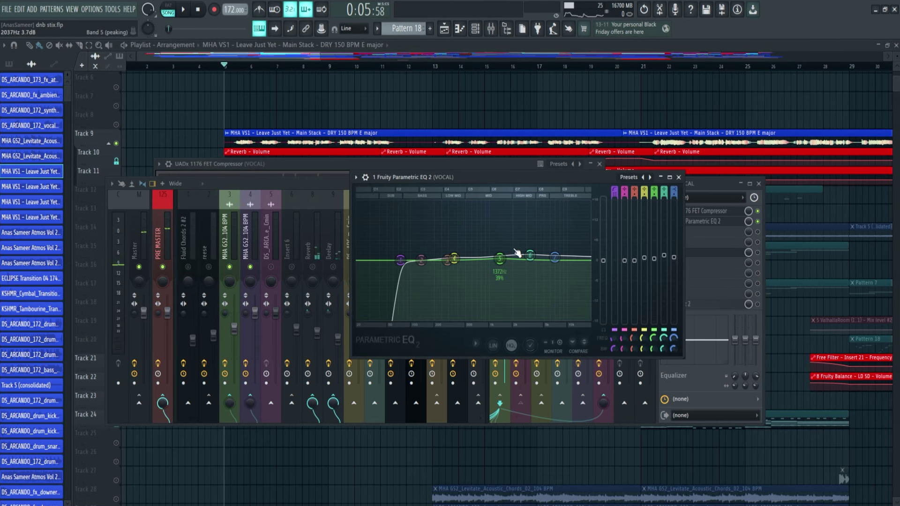
{"action": "key", "text": "space"}
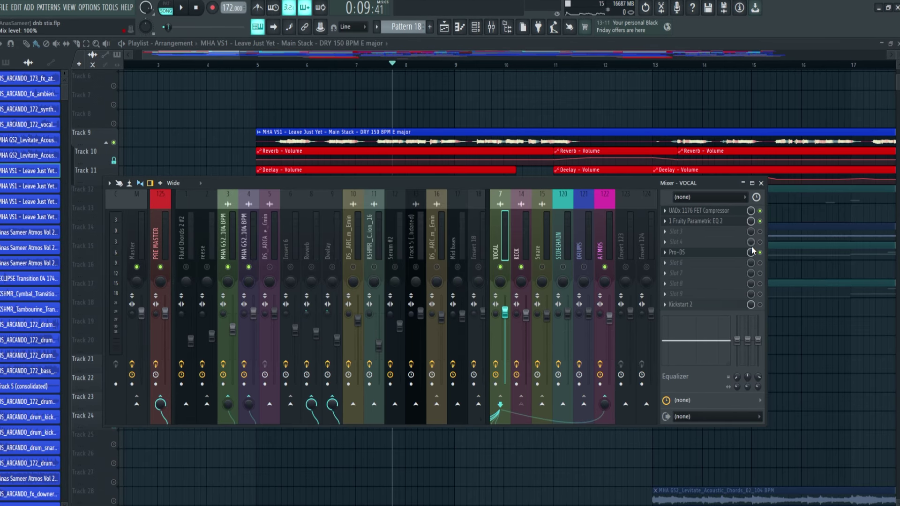
Step: Compare the vocal with Pro-DS bypassed and active, and inspect Kickstart 2 on the VOCAL channel
{"action": "key", "text": "space"}
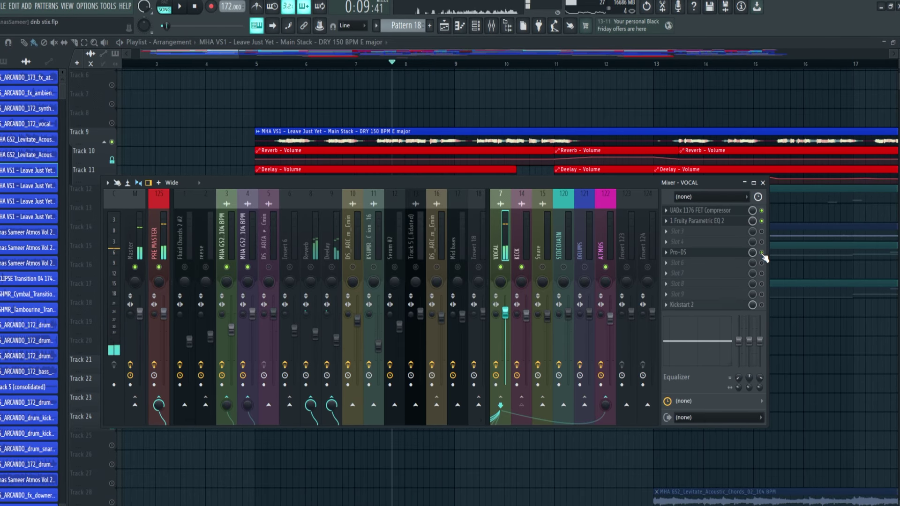
{"action": "left_click", "coordinate": [761, 252]}
{"action": "key", "text": "space"}
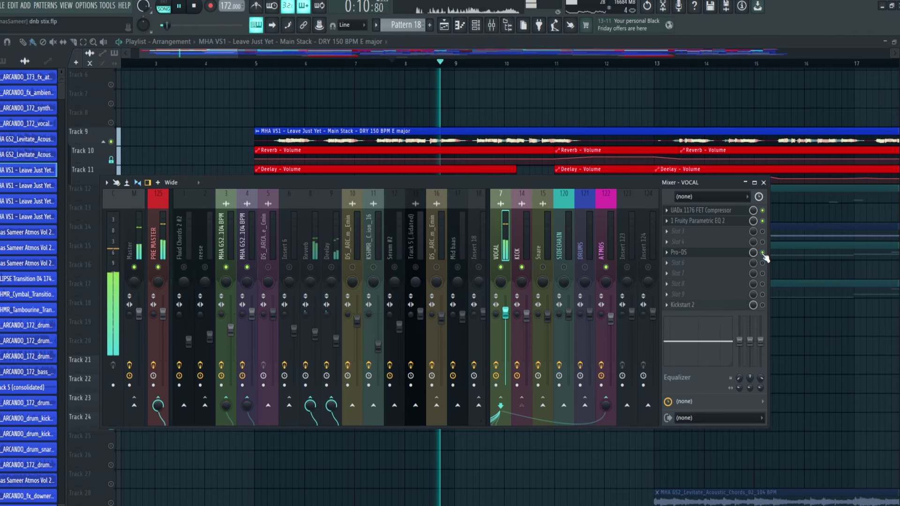
{"action": "key", "text": "space"}
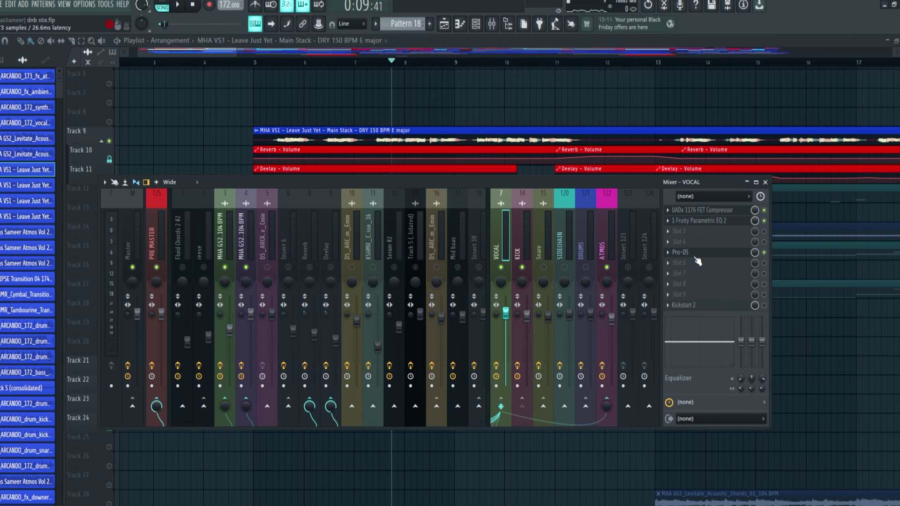
{"action": "left_click", "coordinate": [683, 305]}
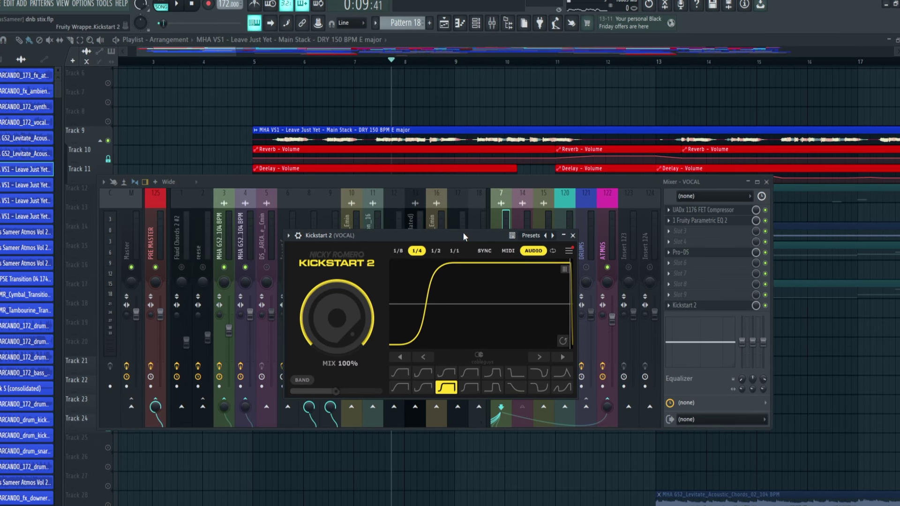
{"action": "key", "text": "Escape"}
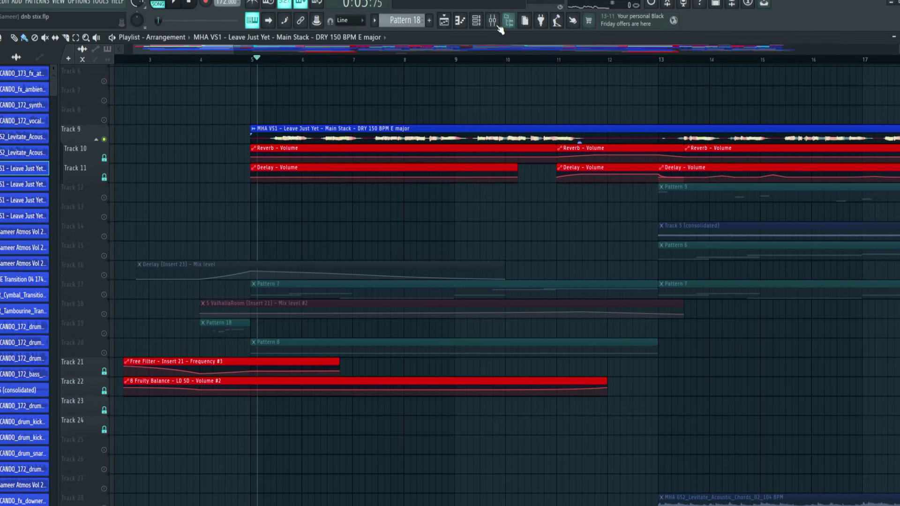
Step: Audition the vocal's reverb and inspect the Reverb channel's Fruity Parametric EQ 2 and Pro-Q 3 low and high cut bands
{"action": "key", "text": "space"}
{"action": "left_click", "coordinate": [493, 22]}
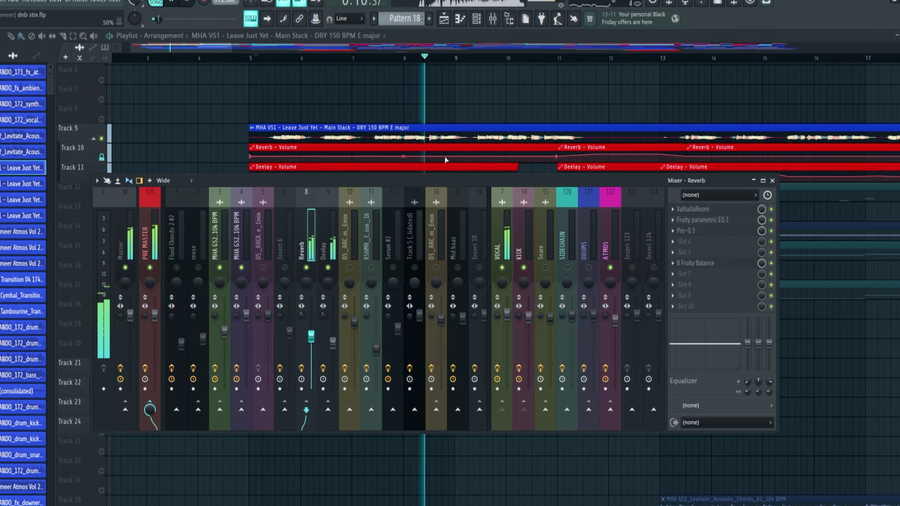
{"action": "key", "text": "space"}
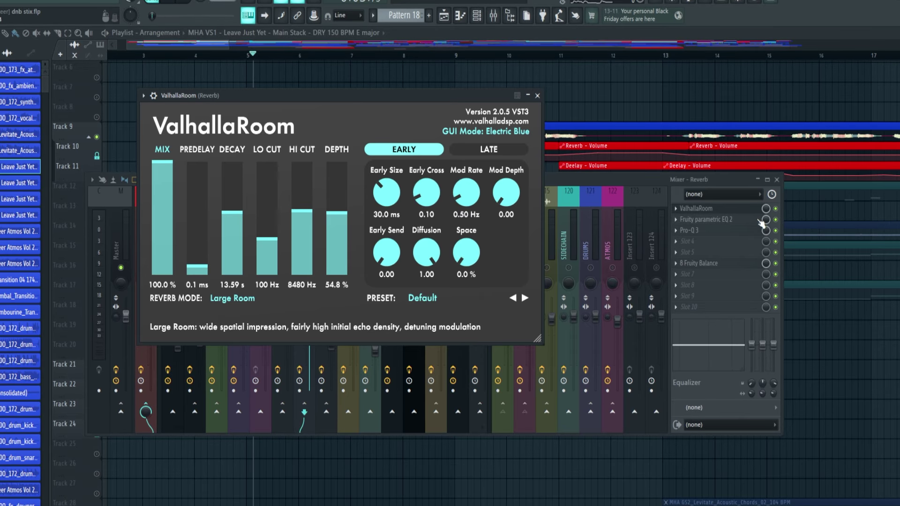
{"action": "left_click", "coordinate": [707, 219]}
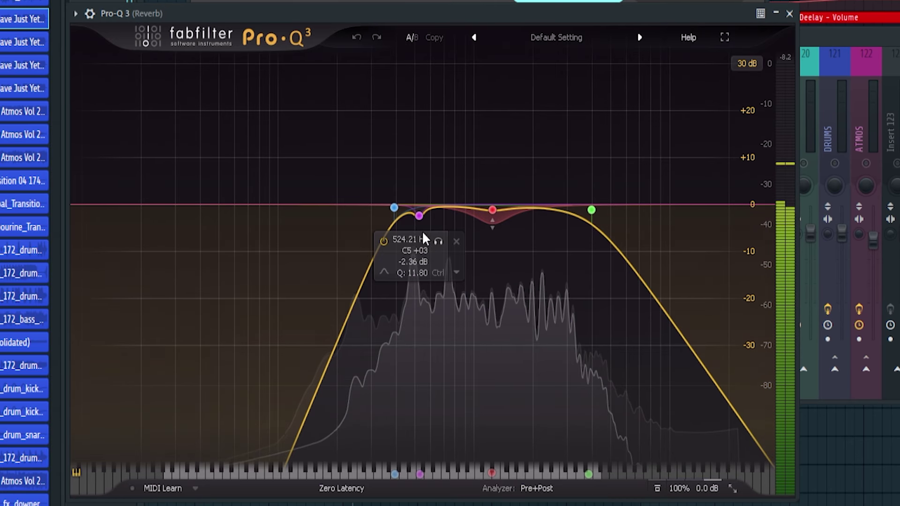
{"action": "left_click", "coordinate": [393, 207]}
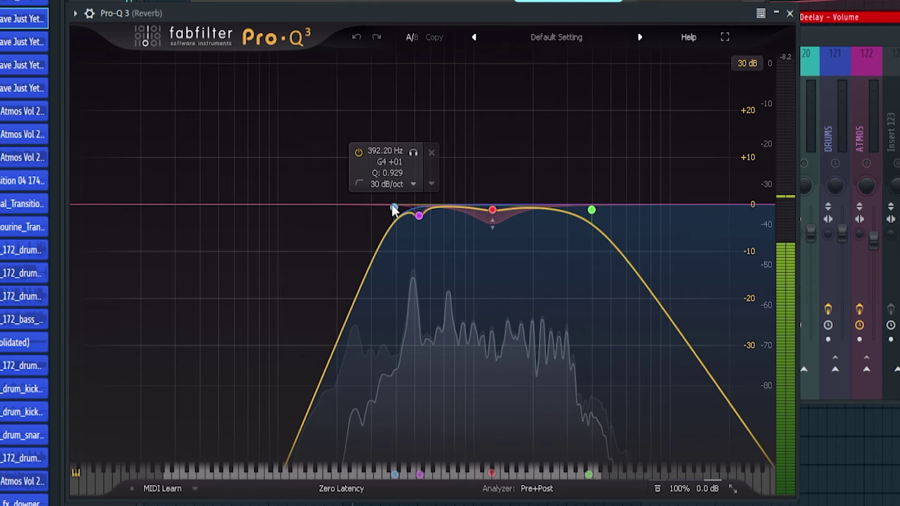
{"action": "left_click", "coordinate": [591, 210]}
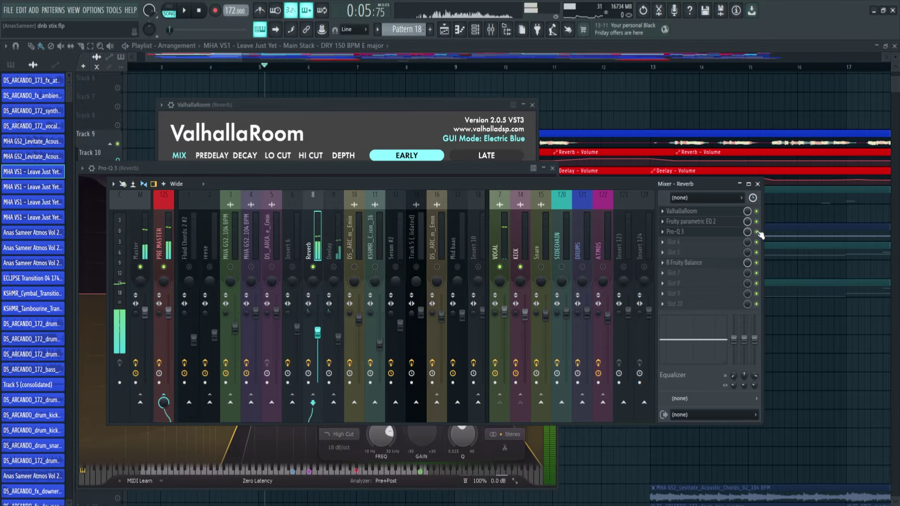
Step: Boost the 524 Hz band in the Reverb channel's Pro-Q 3 to about +22.93 dB, listen to the resonance and undo the boost
{"action": "left_click", "coordinate": [726, 232]}
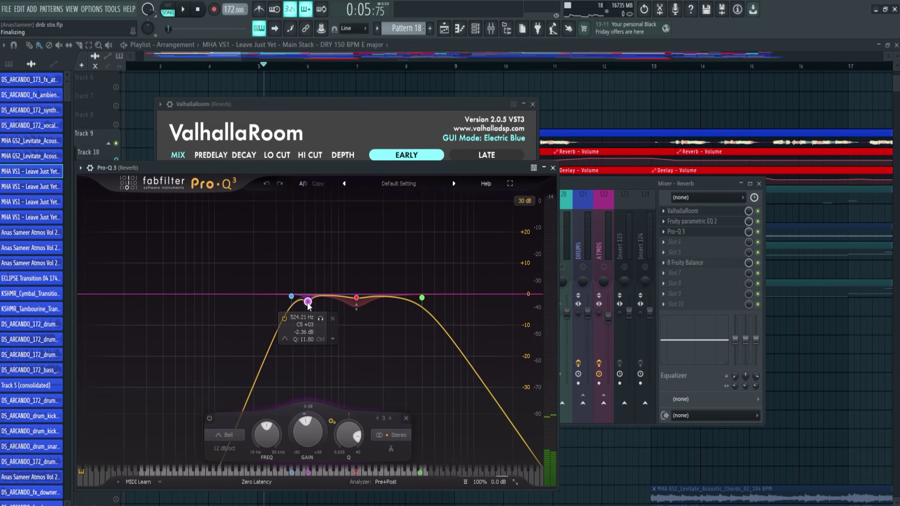
{"action": "left_click_drag", "start_coordinate": [308, 301], "coordinate": [308, 201]}
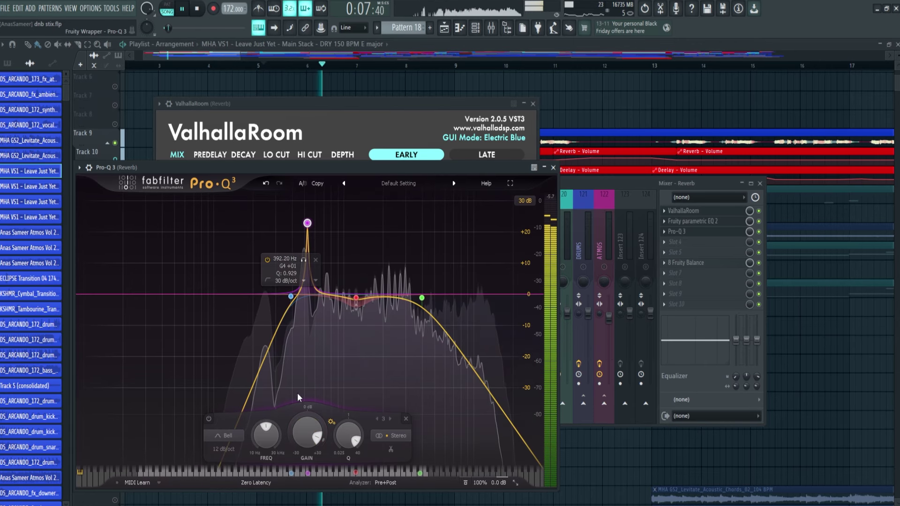
{"action": "scroll", "coordinate": [318, 440], "scroll_direction": "down", "scroll_amount": 5}
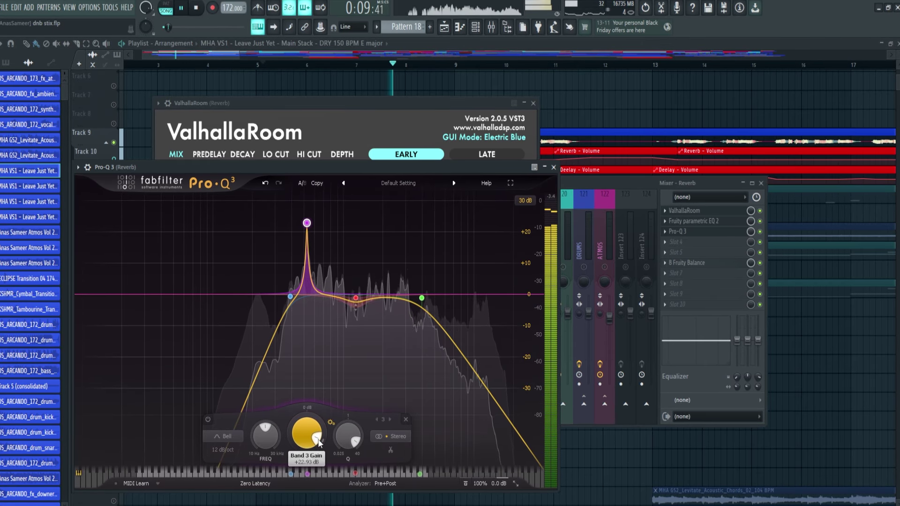
{"action": "key", "text": "space"}
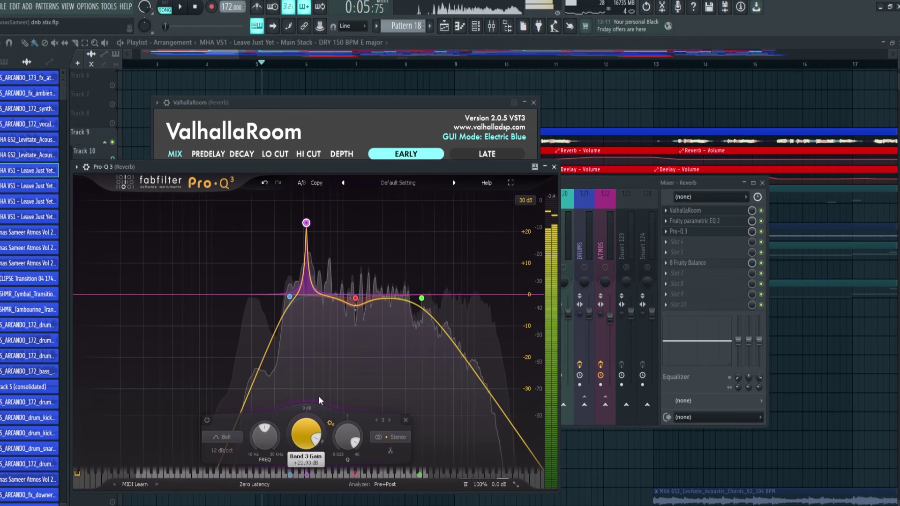
{"action": "key", "text": "ctrl+z"}
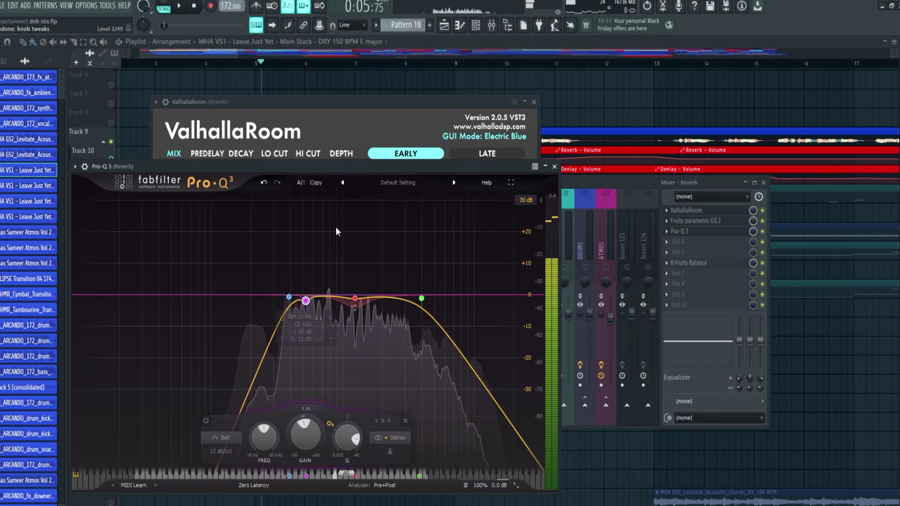
Step: Boost the 1244.5 Hz band in the Reverb channel's Pro-Q 3 to about +23.59 dB, audition it and undo the boost
{"action": "left_click", "coordinate": [354, 298]}
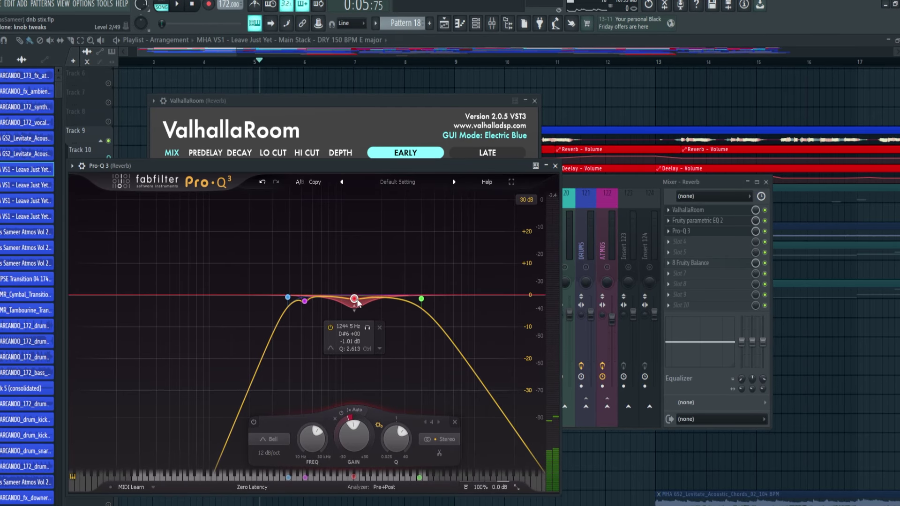
{"action": "key", "text": "space"}
{"action": "left_click_drag", "start_coordinate": [355, 300], "coordinate": [356, 222]}
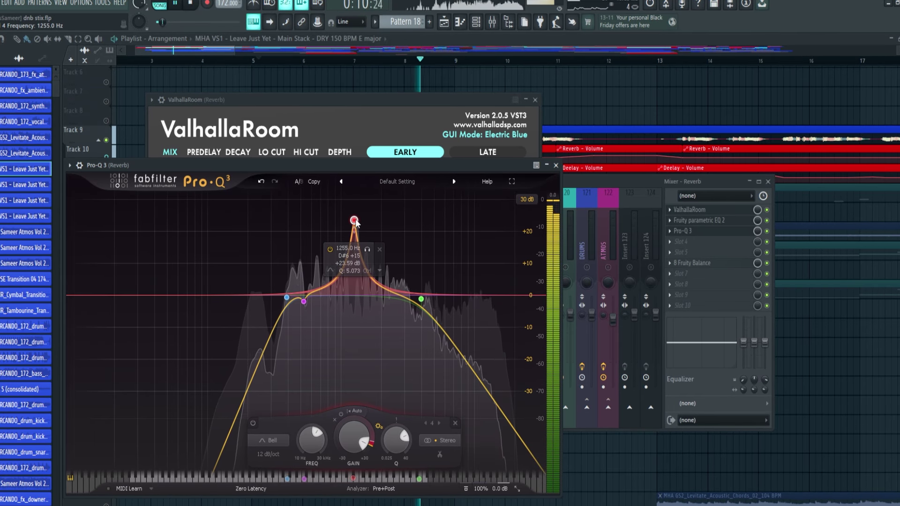
{"action": "key", "text": "space"}
{"action": "key", "text": "ctrl+z"}
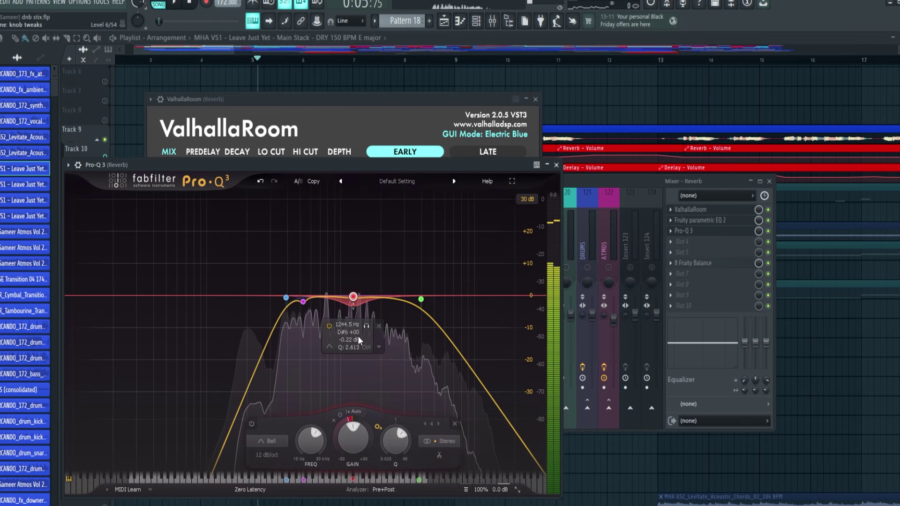
Step: Inspect Fruity Balance on the Reverb channel and Fruity Delay 3 on the Deelay channel
{"action": "left_click", "coordinate": [693, 262]}
{"action": "left_click_drag", "start_coordinate": [92, 133], "coordinate": [290, 224]}
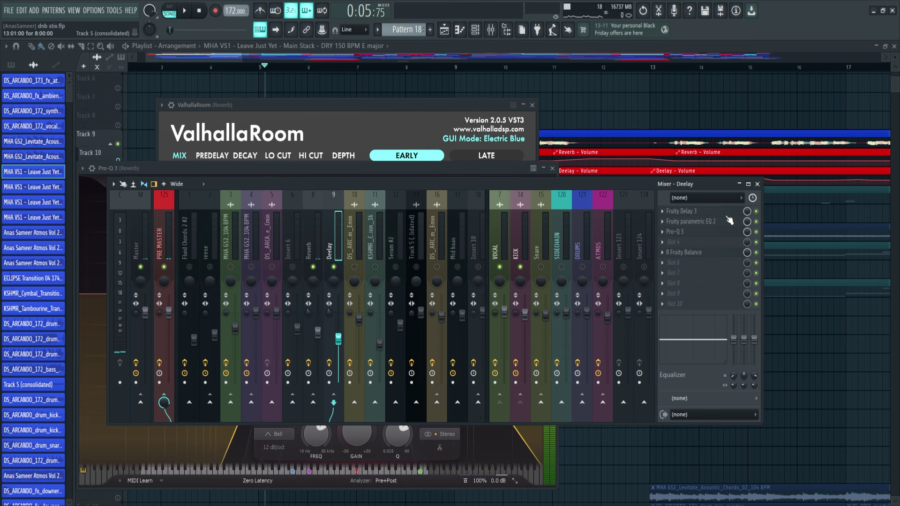
{"action": "left_click", "coordinate": [684, 211]}
{"action": "left_click_drag", "start_coordinate": [157, 140], "coordinate": [235, 160]}
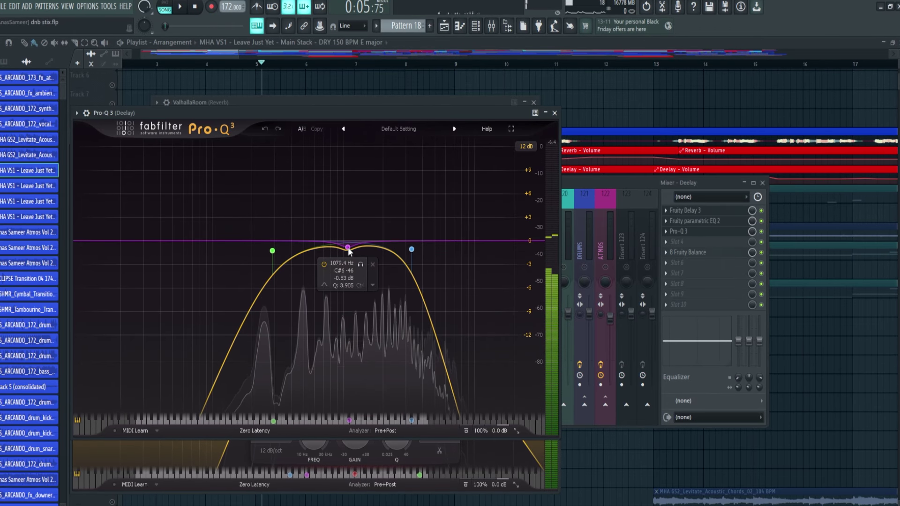
Step: Adjust the middle bell band in the Deelay channel's Pro-Q 3 to about 1070 Hz and -0.38 dB
{"action": "left_click_drag", "start_coordinate": [348, 249], "coordinate": [347, 246]}
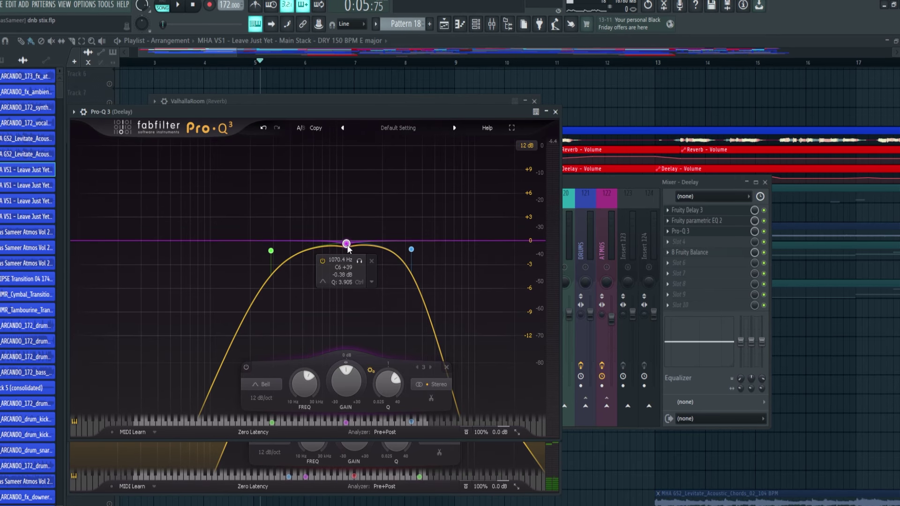
{"action": "key", "text": "F9"}
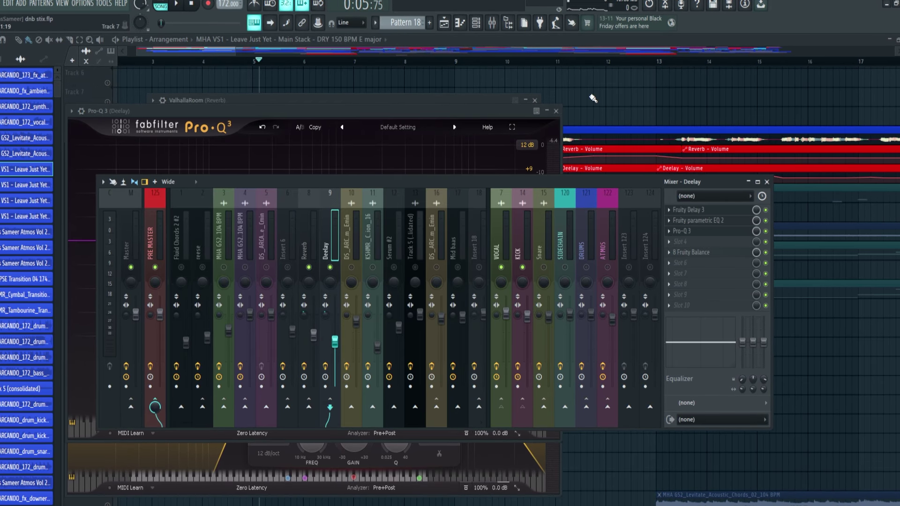
Step: Close the plugin and mixer windows and play the vocal with its Reverb and Deelay volume automation
{"action": "key", "text": "space"}
{"action": "key", "text": "F12"}
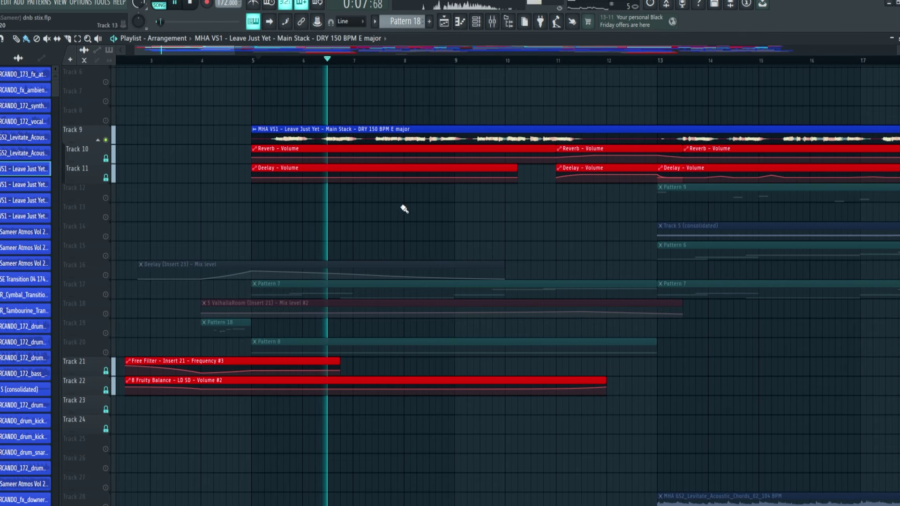
{"action": "key", "text": "space"}
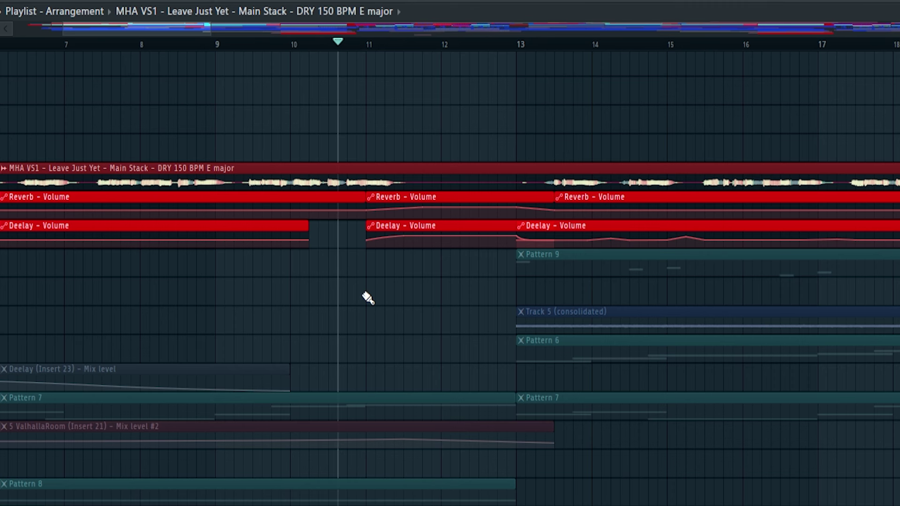
Step: Audition Pattern 7 on Track 17 together with the vocal from bar 5
{"action": "key", "text": "F9"}
{"action": "key", "text": "space"}
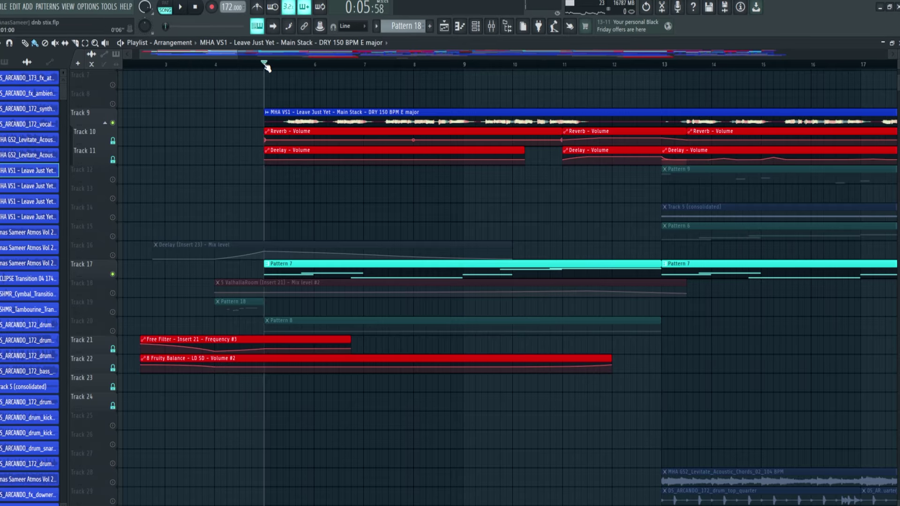
{"action": "key", "text": "space"}
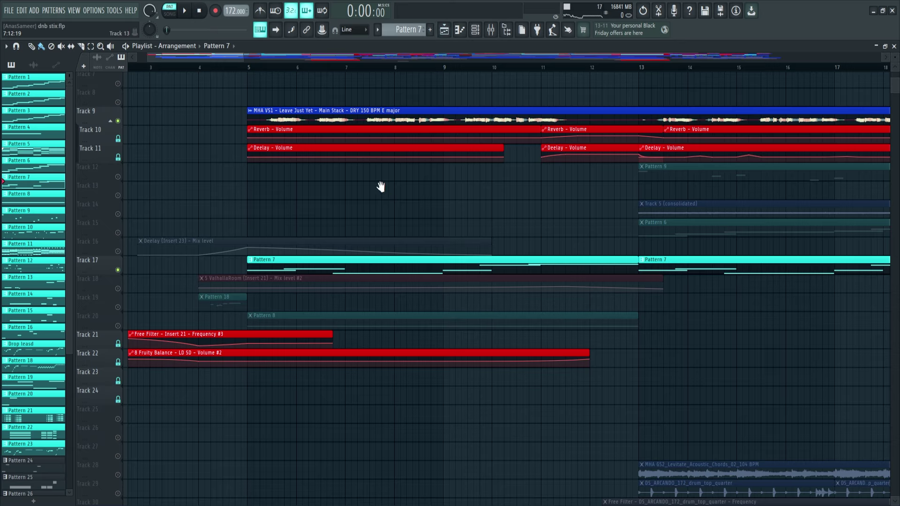
Step: Play Pattern 7 from bar 5 while examining the low-mid cuts in the reese channel's Fruity Parametric EQ 2
{"action": "scroll", "coordinate": [387, 183], "scroll_direction": "down", "scroll_amount": 1}
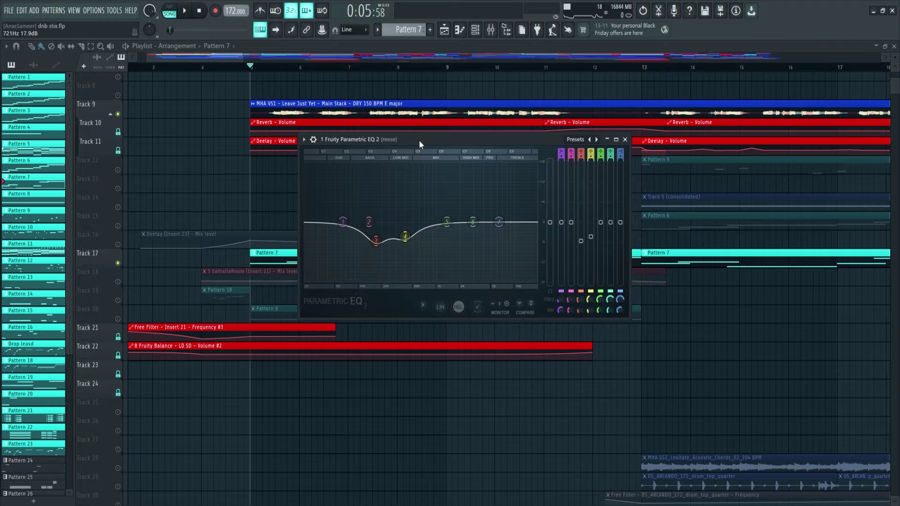
{"action": "left_click_drag", "start_coordinate": [418, 141], "coordinate": [368, 141]}
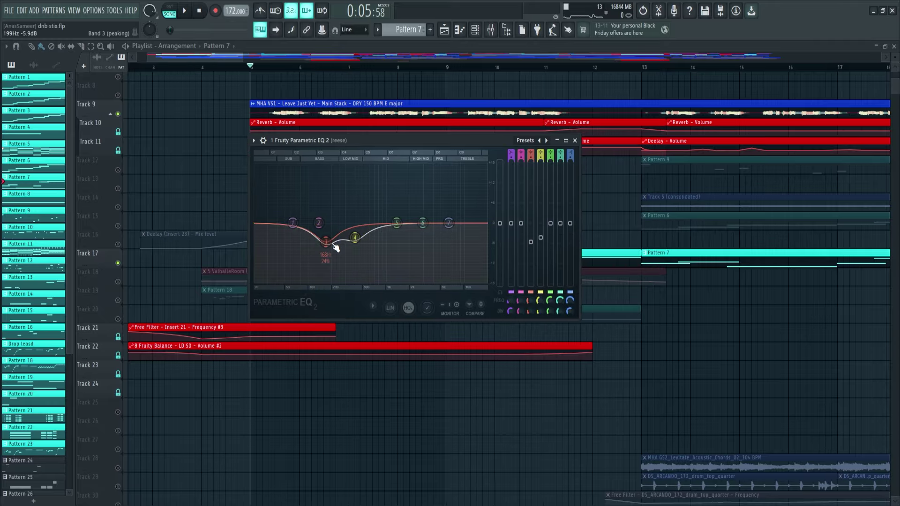
{"action": "key", "text": "space"}
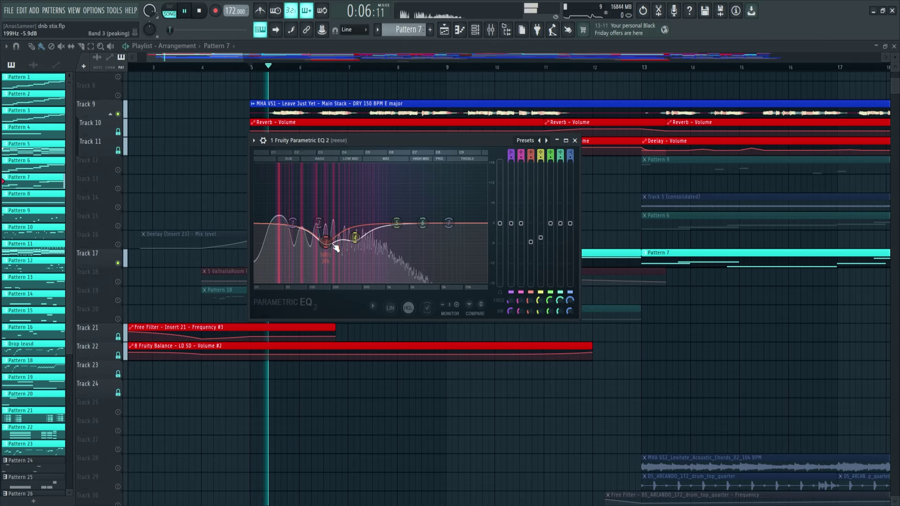
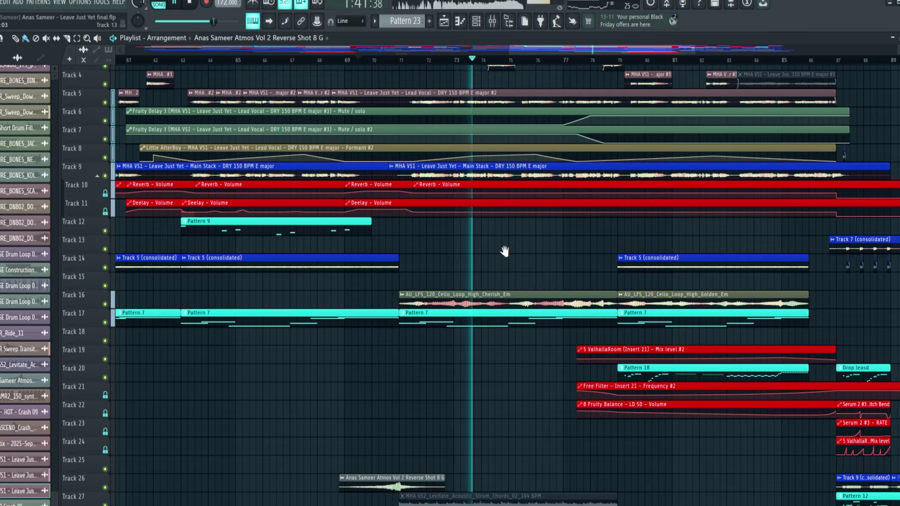
Step: Play the drop from bar 87 and review its layered drum, cymbal and transition tracks down the playlist
{"action": "mouse_move", "coordinate": [504, 252]}
{"action": "left_mouse_down"}
{"action": "mouse_move", "coordinate": [502, 223]}
{"action": "mouse_move", "coordinate": [464, 200]}
{"action": "mouse_move", "coordinate": [431, 271]}
{"action": "left_mouse_up"}
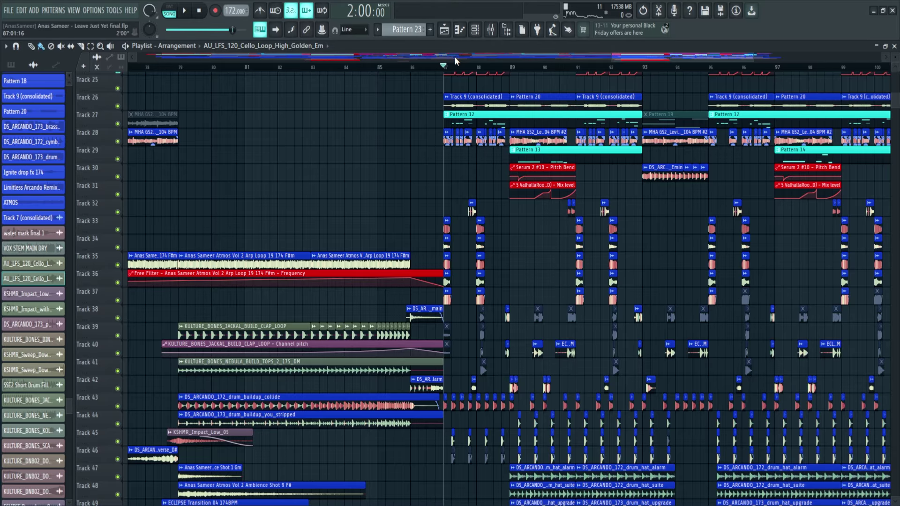
{"action": "scroll", "coordinate": [493, 343], "scroll_direction": "down", "scroll_amount": 3}
{"action": "key", "text": "space"}
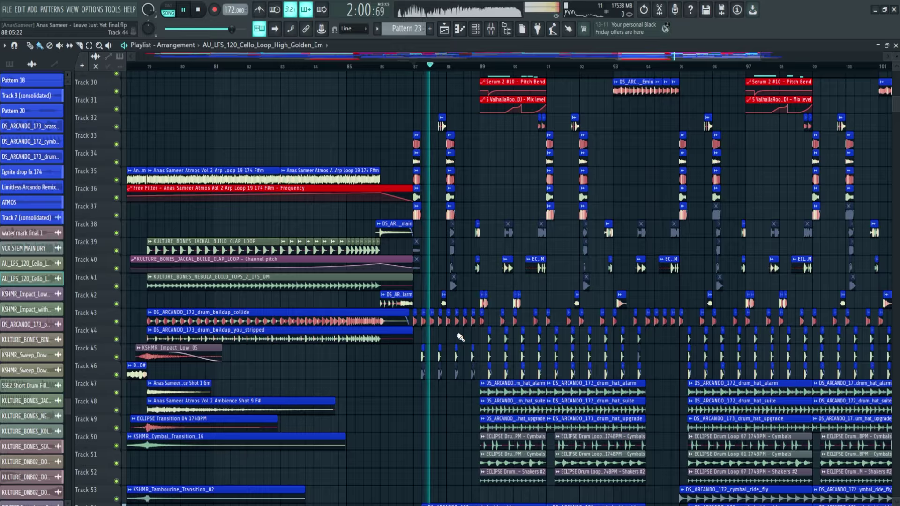
{"action": "scroll", "coordinate": [445, 328], "scroll_direction": "down", "scroll_amount": 1}
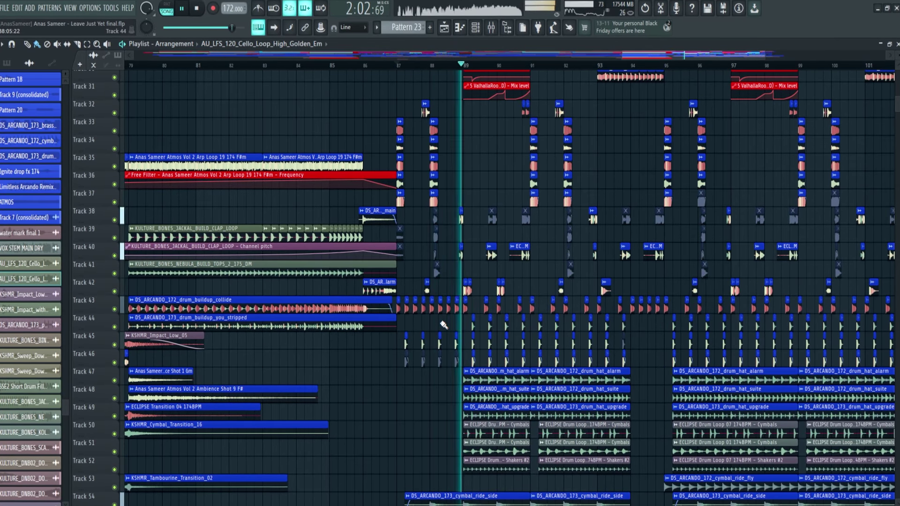
{"action": "scroll", "coordinate": [443, 324], "scroll_direction": "down", "scroll_amount": 10}
{"action": "key", "text": "space"}
{"action": "scroll", "coordinate": [479, 260], "scroll_direction": "down", "scroll_amount": 1}
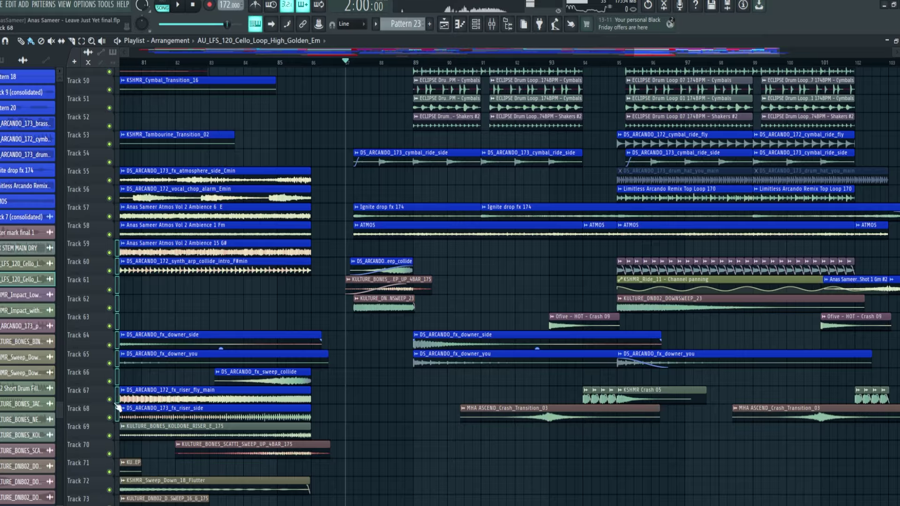
Step: Solo the effects on Tracks 59 to 68 and audition them from bar 87
{"action": "right_click", "coordinate": [111, 290]}
{"action": "key", "text": "space"}
{"action": "left_click_drag", "start_coordinate": [463, 413], "coordinate": [431, 368]}
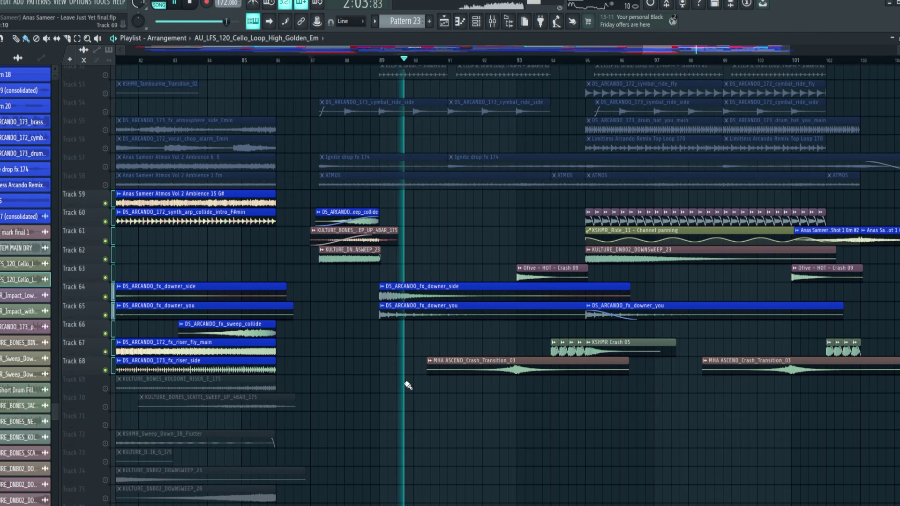
{"action": "key", "text": "space"}
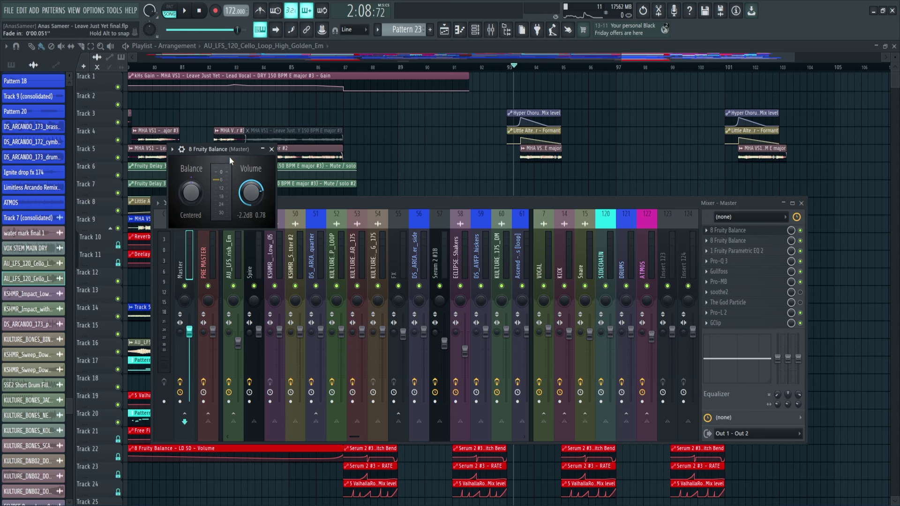
Step: Inspect the Master channel's Fruity Balance and the low cut and bell bands in its Pro-Q 3
{"action": "left_click_drag", "start_coordinate": [230, 160], "coordinate": [341, 201]}
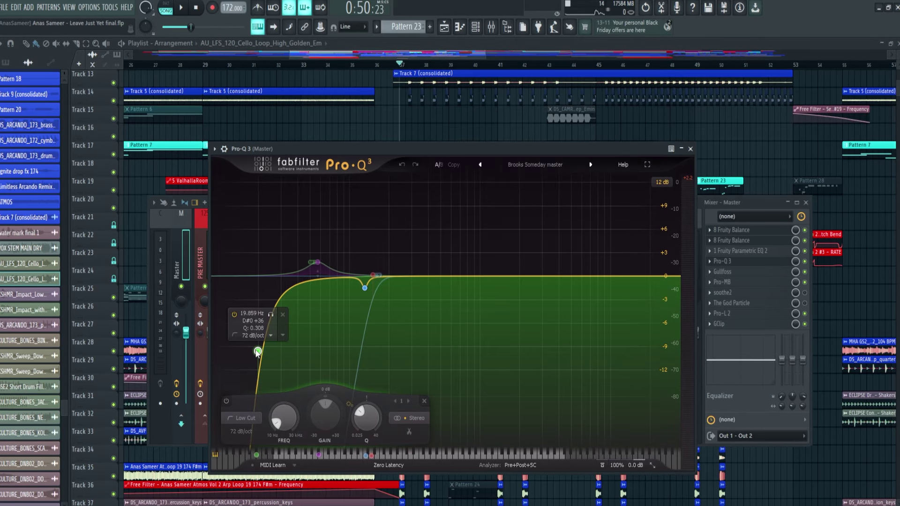
{"action": "left_click", "coordinate": [317, 261]}
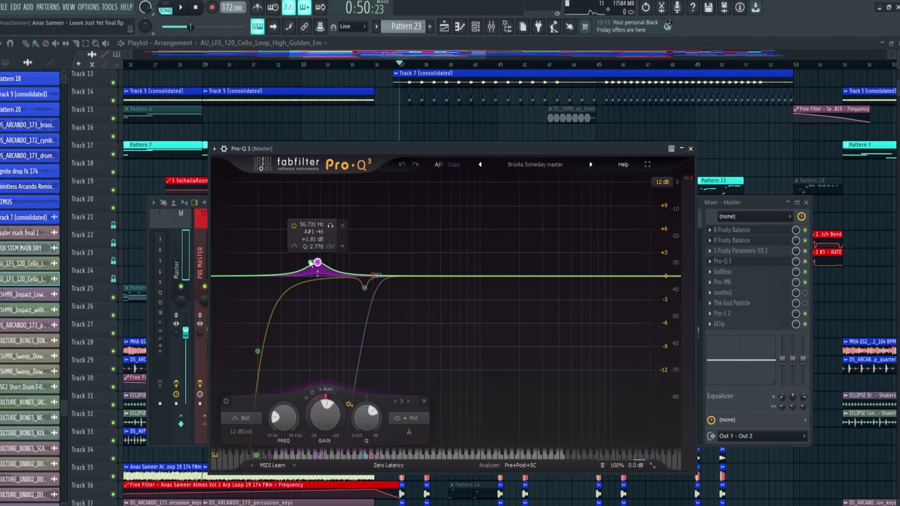
{"action": "left_click", "coordinate": [365, 286]}
{"action": "key", "text": "space"}
Step: Audition the Master's Pro-MB and The God Particle processing, and toggle Pro-L 2 and GClip
{"action": "left_click", "coordinate": [378, 306]}
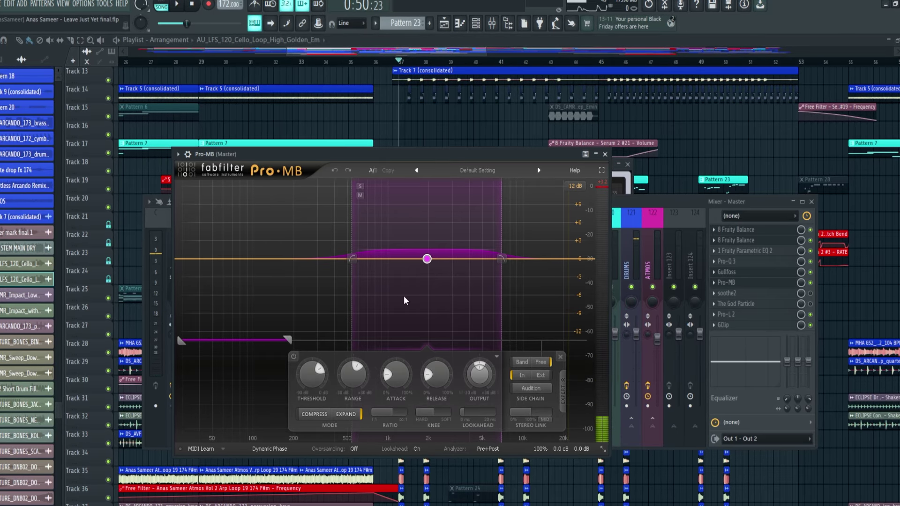
{"action": "key", "text": "space"}
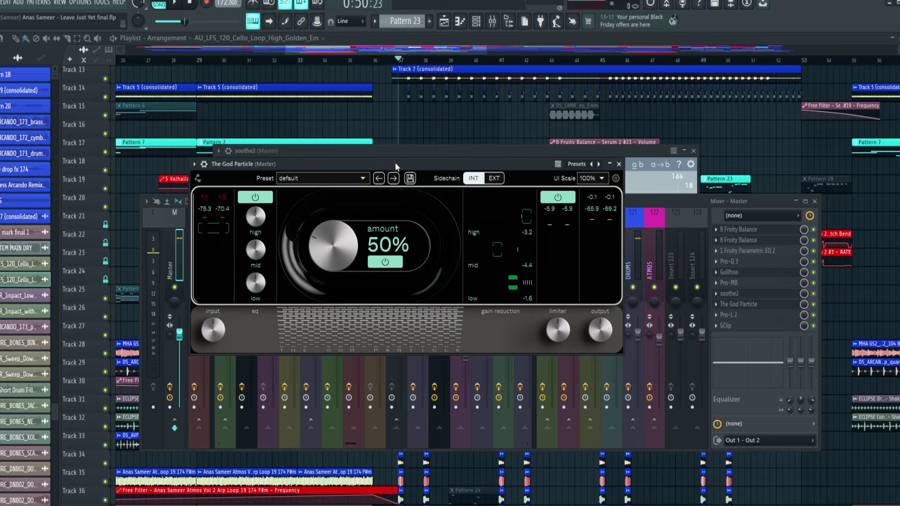
{"action": "left_click", "coordinate": [756, 317]}
{"action": "left_click", "coordinate": [745, 325]}
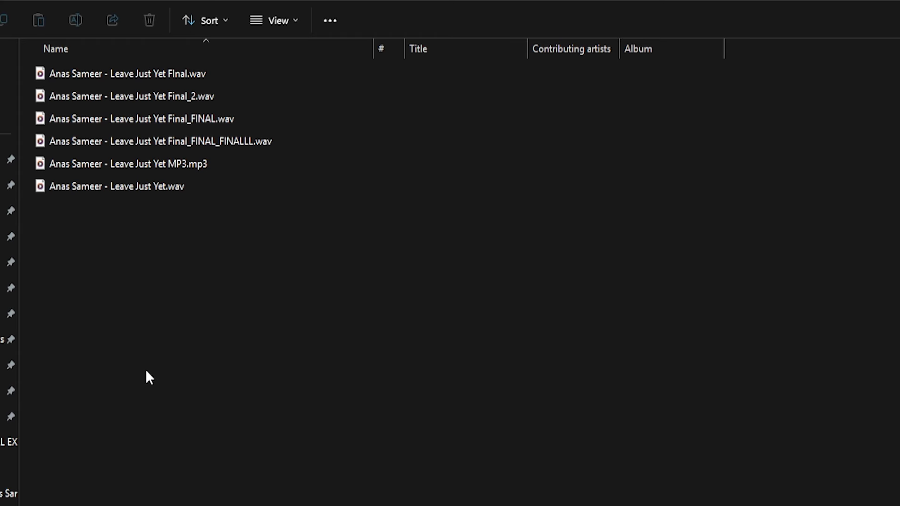
Step: Switch to the folder of exported Leave Just Yet audio files, select them all and clear the selection
{"action": "key", "text": "ctrl+a"}
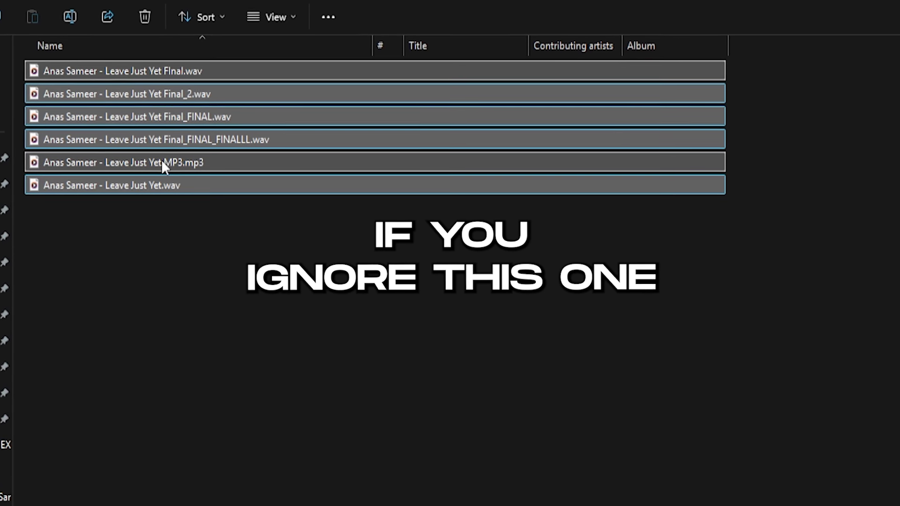
{"action": "left_click", "coordinate": [195, 287]}
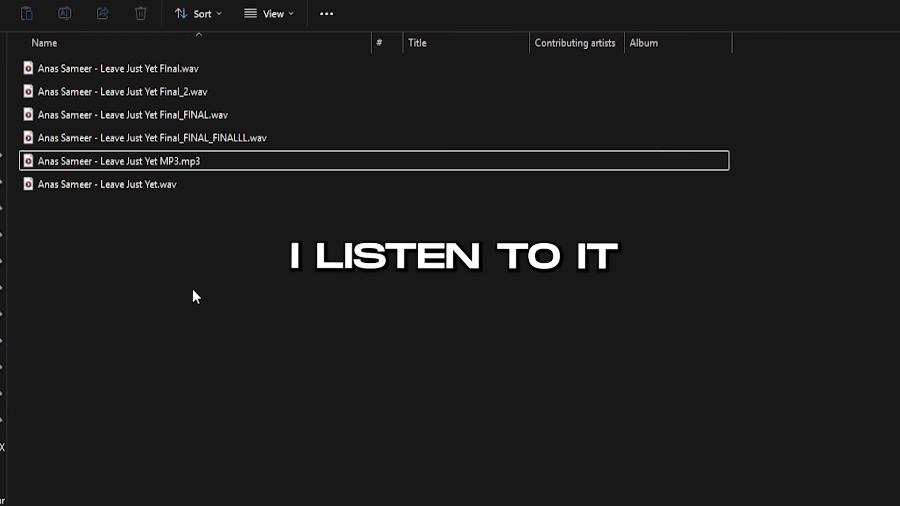